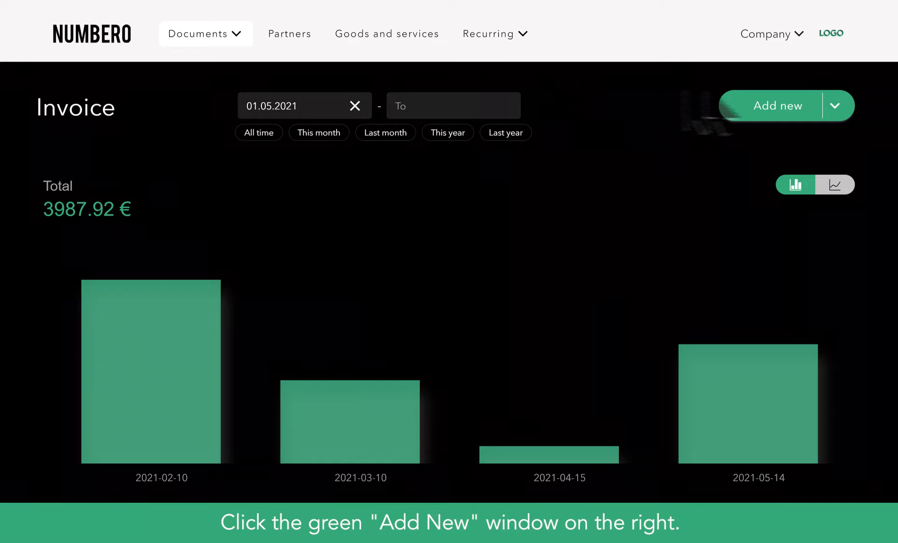
Create a new invoice and save its document number, invoice date and payment date settings
click(803, 96)
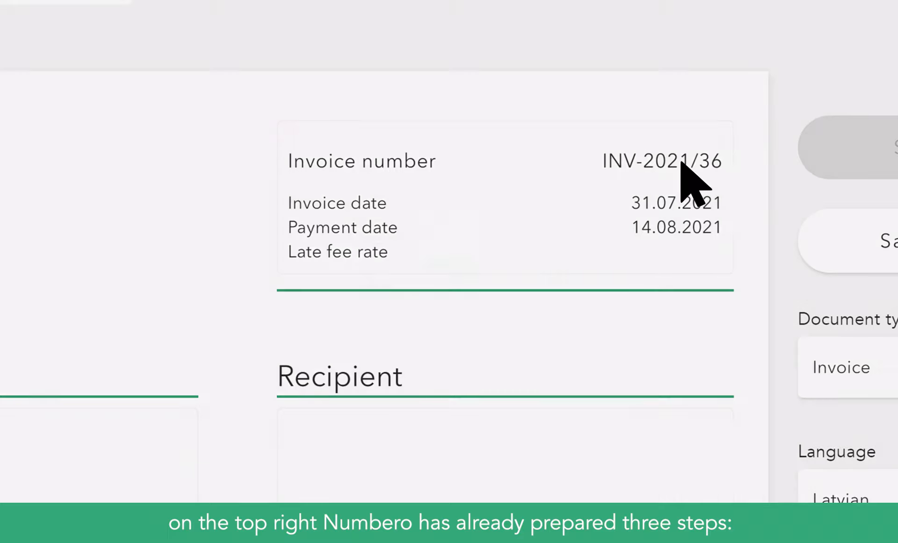
click(681, 163)
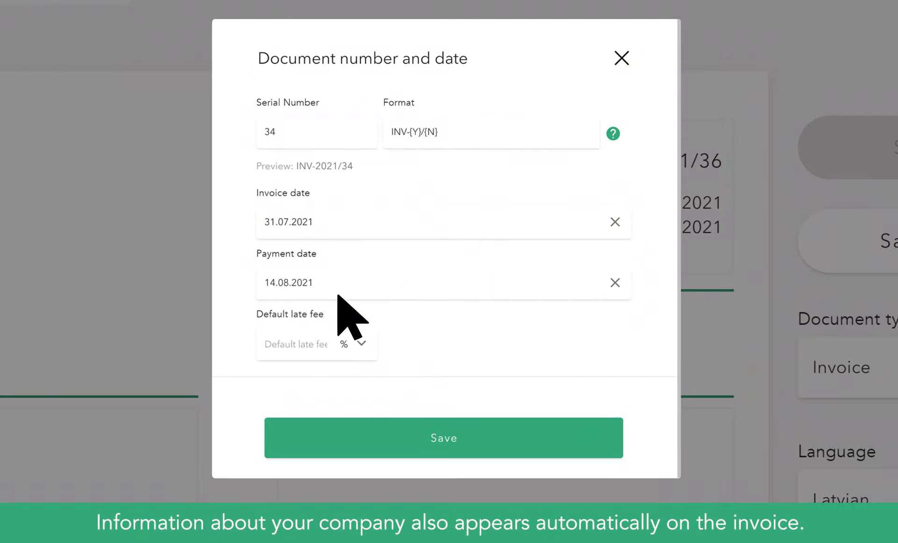
click(484, 437)
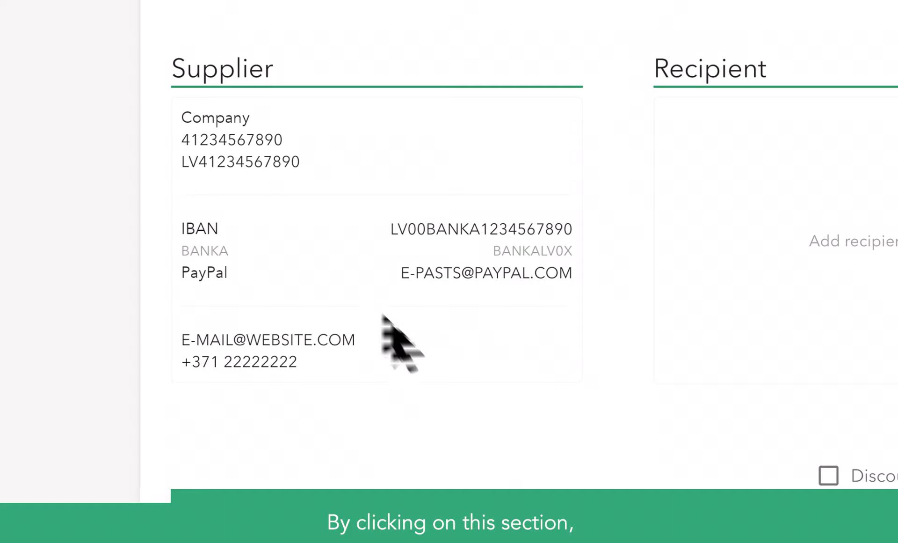
Fill in the supplier's address and add a PayPal account to its payment methods
click(263, 172)
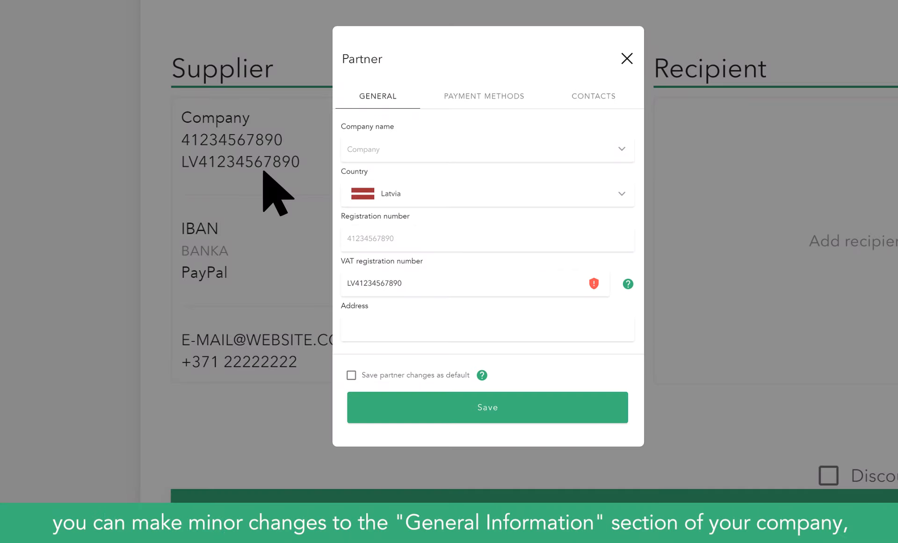
click(403, 328)
text(ADRESS)
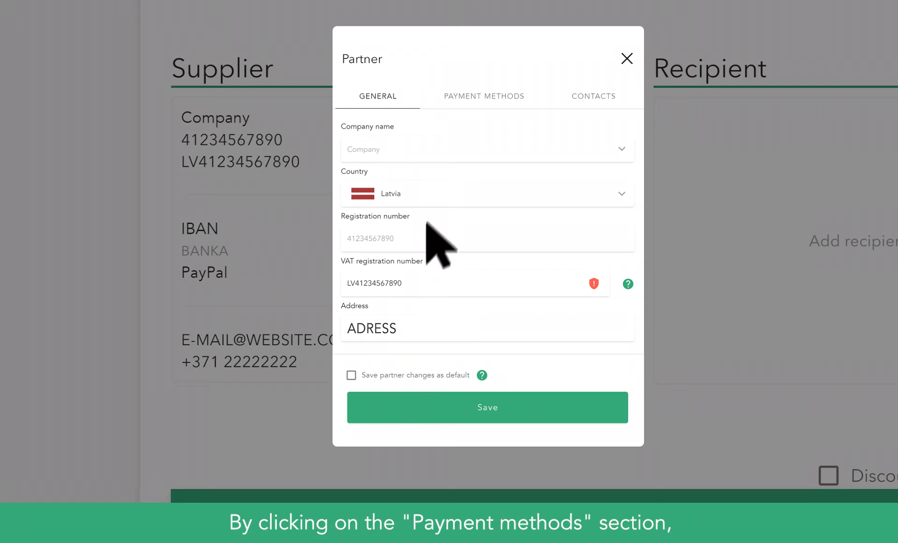
click(456, 99)
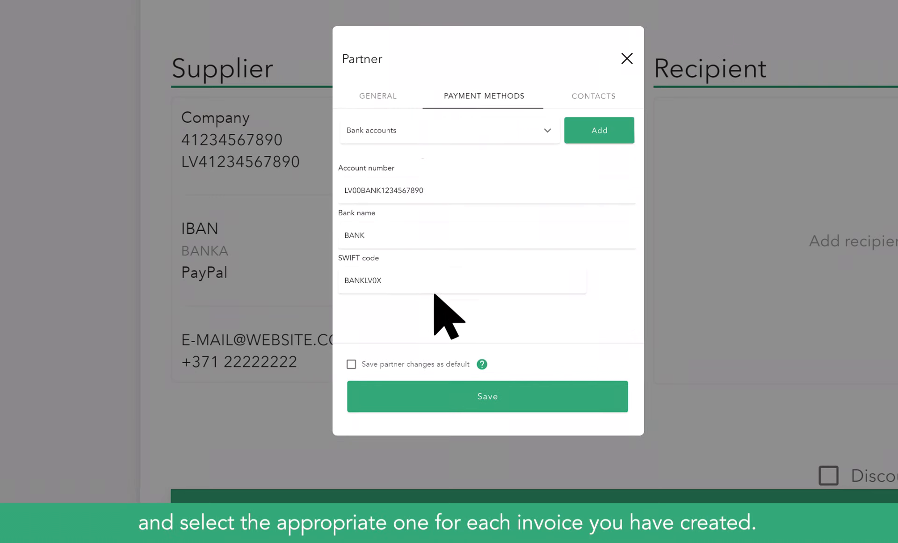
click(548, 131)
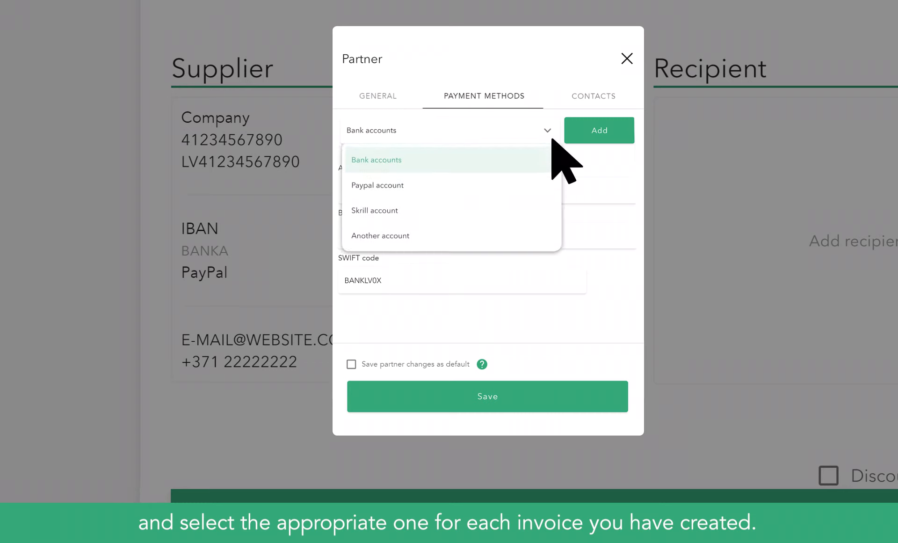
click(529, 192)
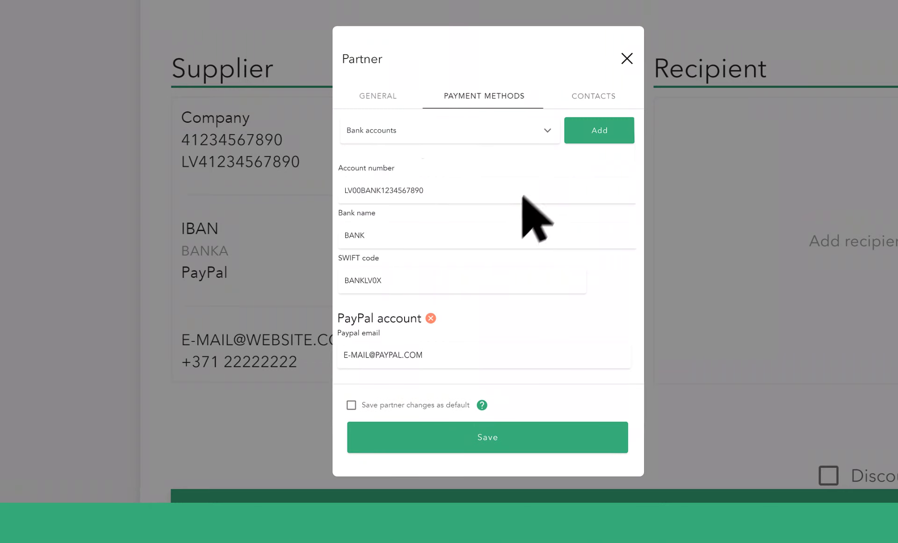
Change the last four digits of the supplier's contact phone number and save the supplier details for this invoice only
click(577, 100)
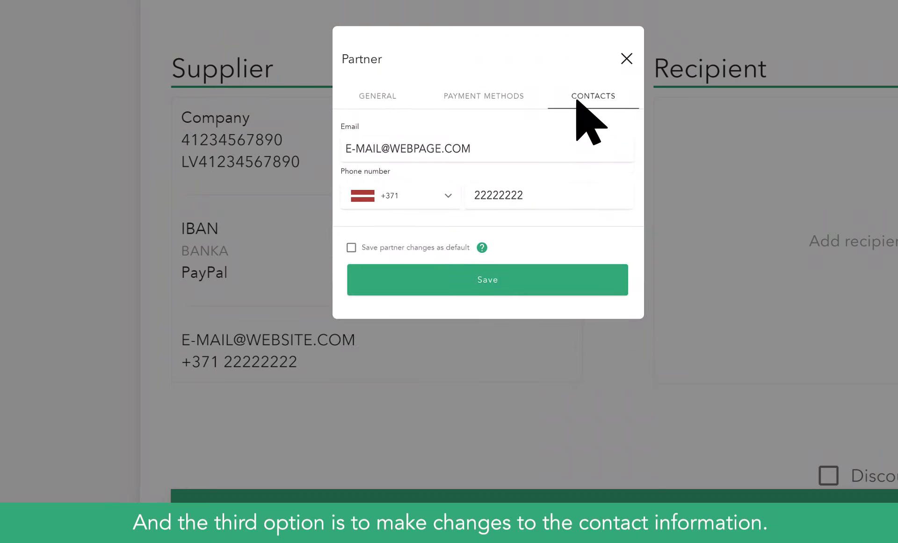
click(536, 193)
key(BackSpace)
key(BackSpace)
key(BackSpace)
key(BackSpace)
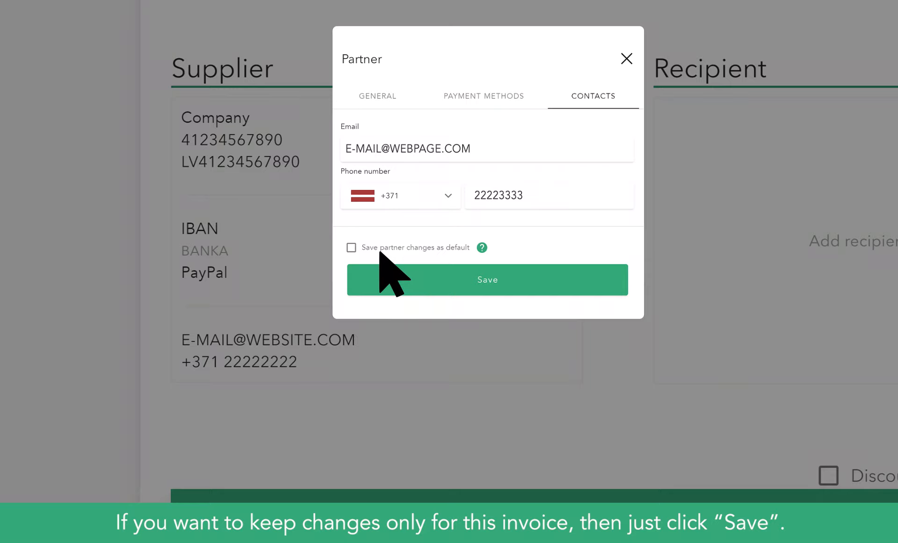
click(509, 292)
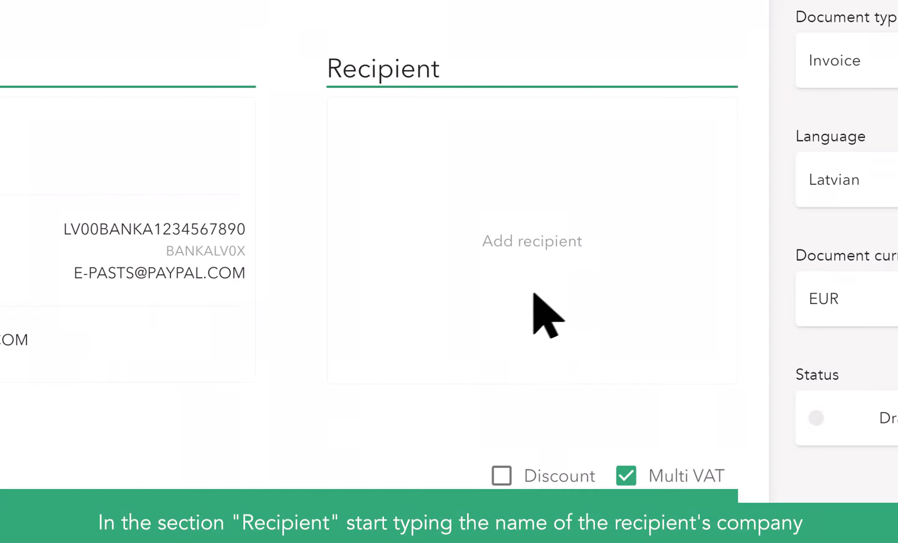
Add the saved company Klients 7 as the invoice recipient and fill in its phone number
click(579, 280)
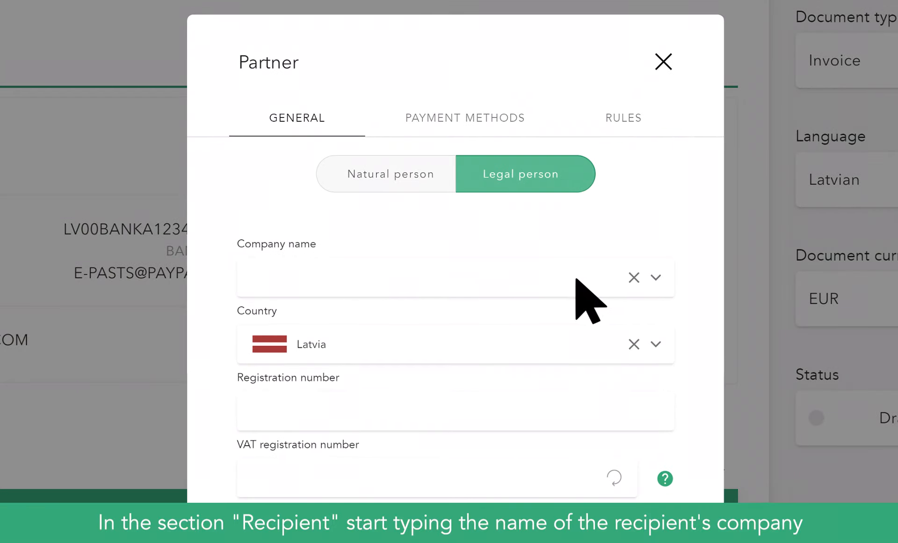
click(557, 273)
text(KLIENTS 7)
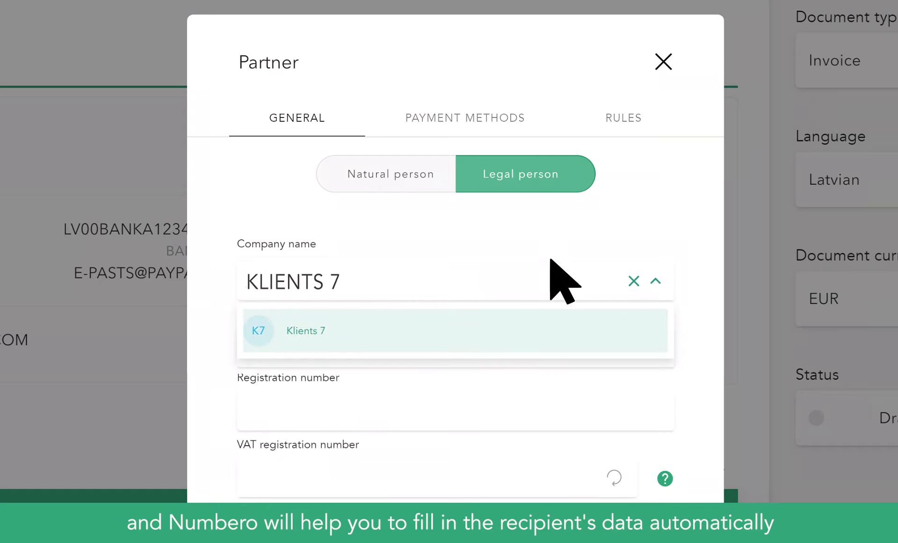
click(505, 330)
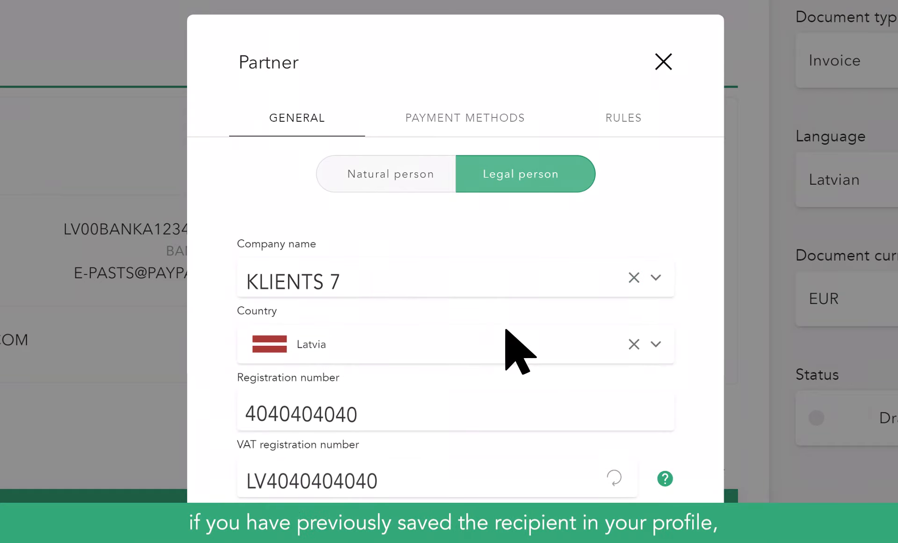
scroll(517, 351, down, 7)
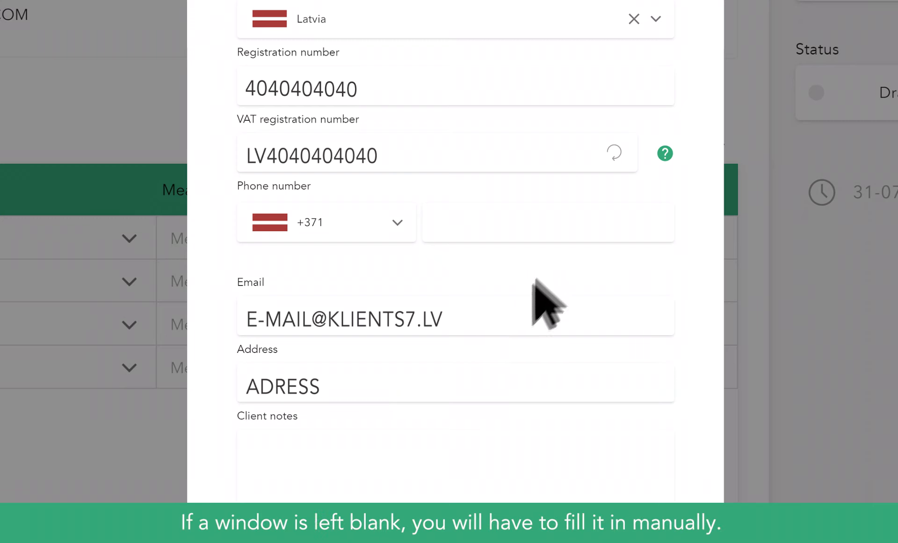
click(566, 229)
text(24242)
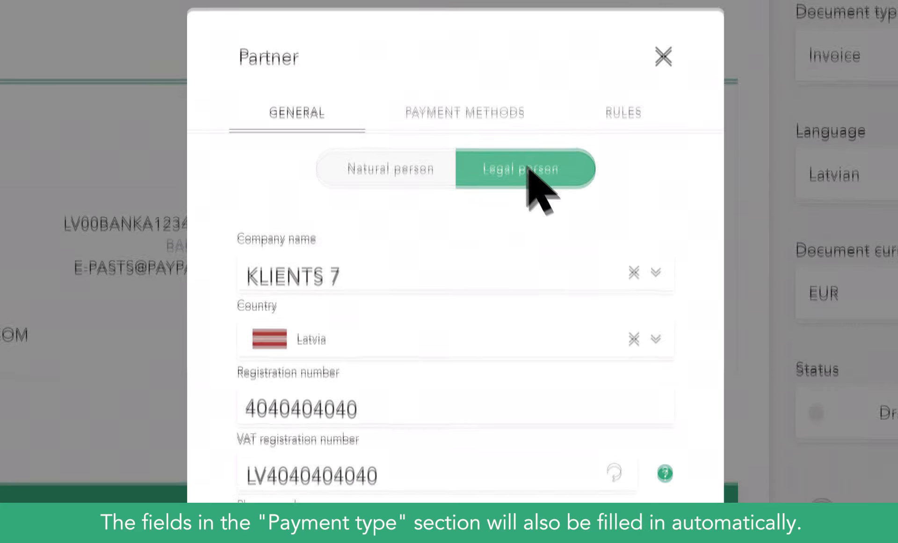
Enable late fees of 0.05% per day in the recipient's rules and save the recipient
click(506, 132)
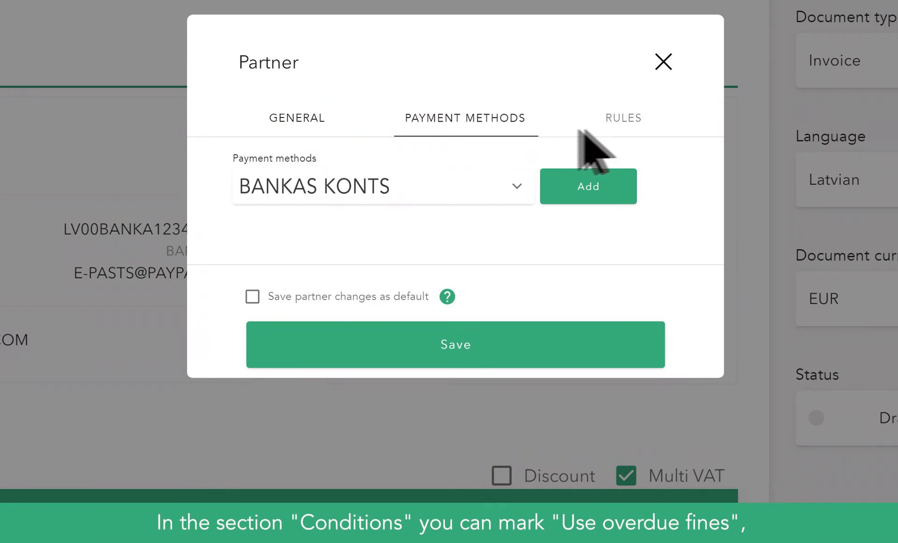
click(645, 132)
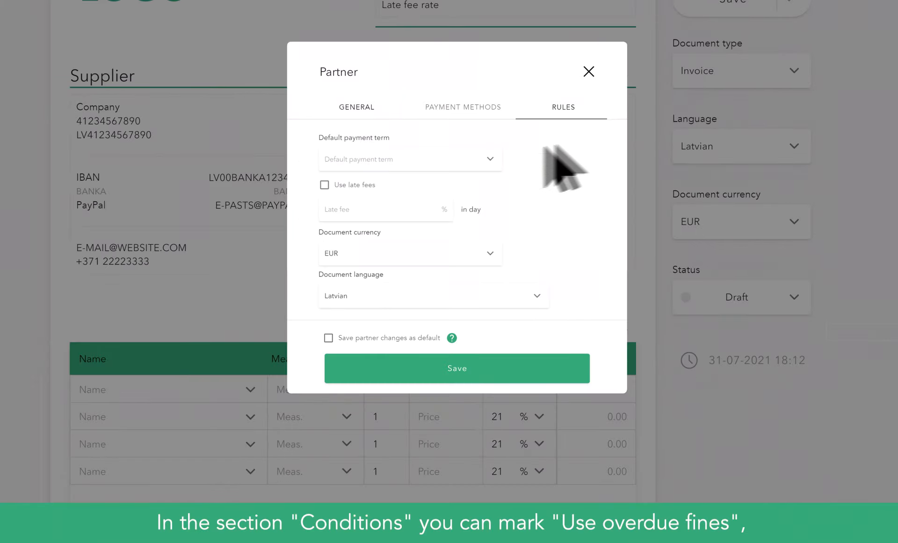
click(324, 185)
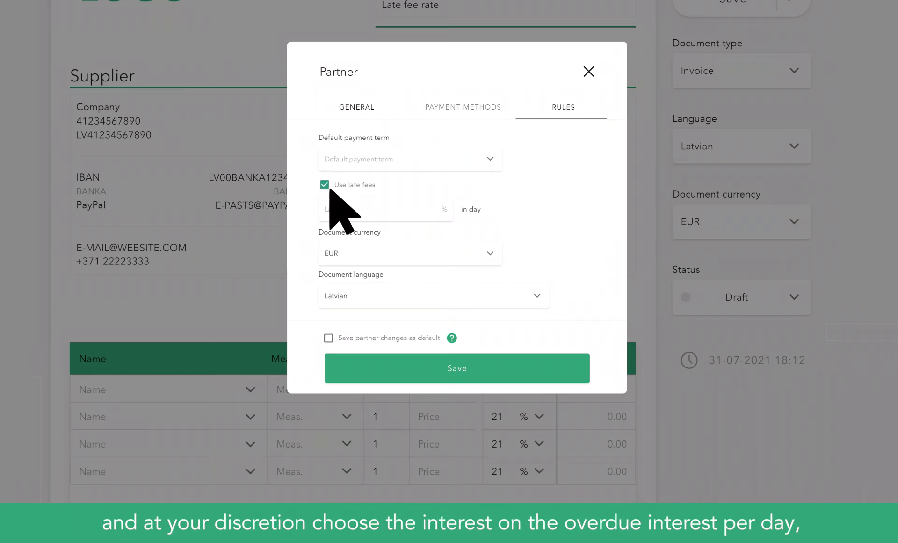
click(421, 209)
click(397, 234)
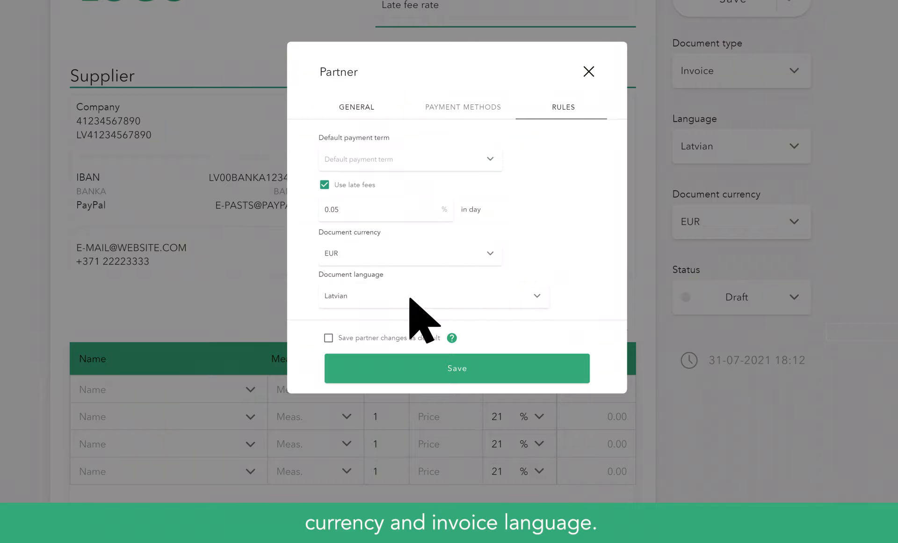
click(487, 367)
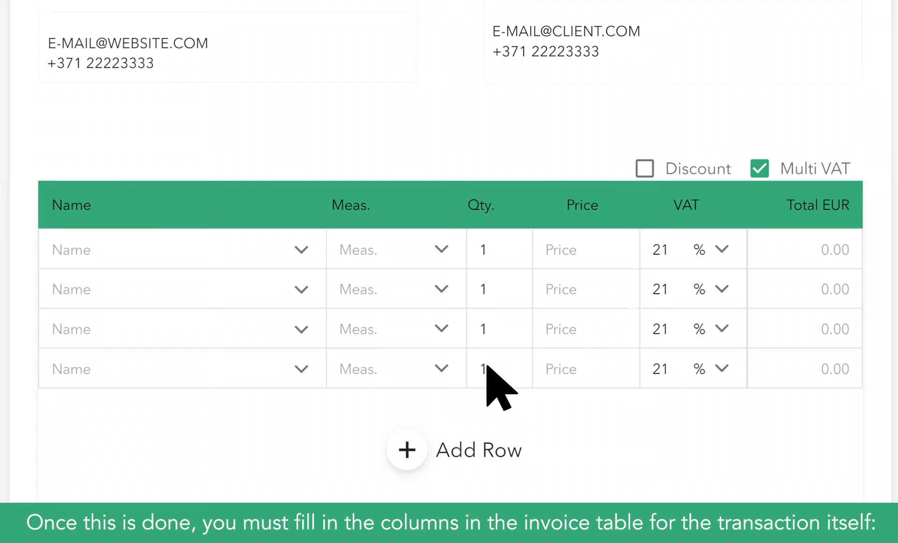
Fill in the first invoice row with name PRODUCT, measure AMOUNT and price 330, and enable the Discount column
click(287, 260)
text(PRODUCT)
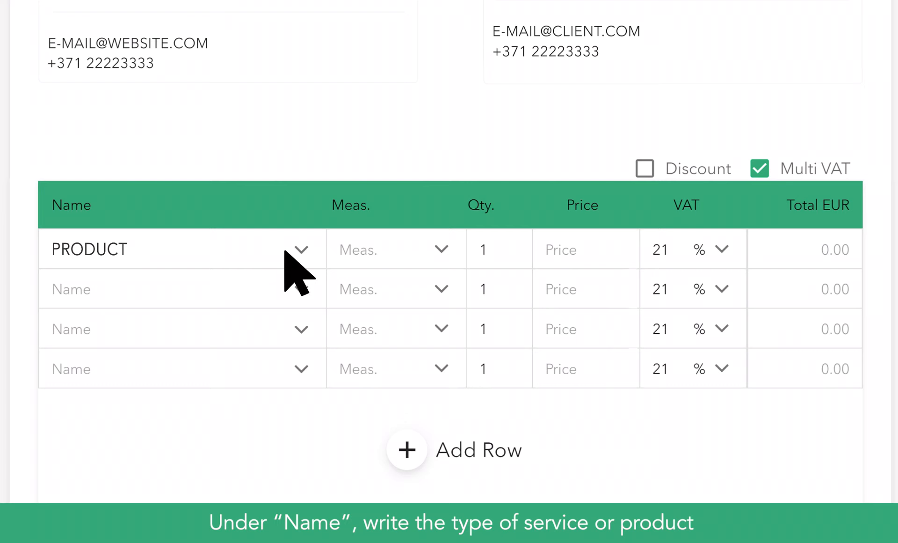
click(370, 248)
text(AMOUNT)
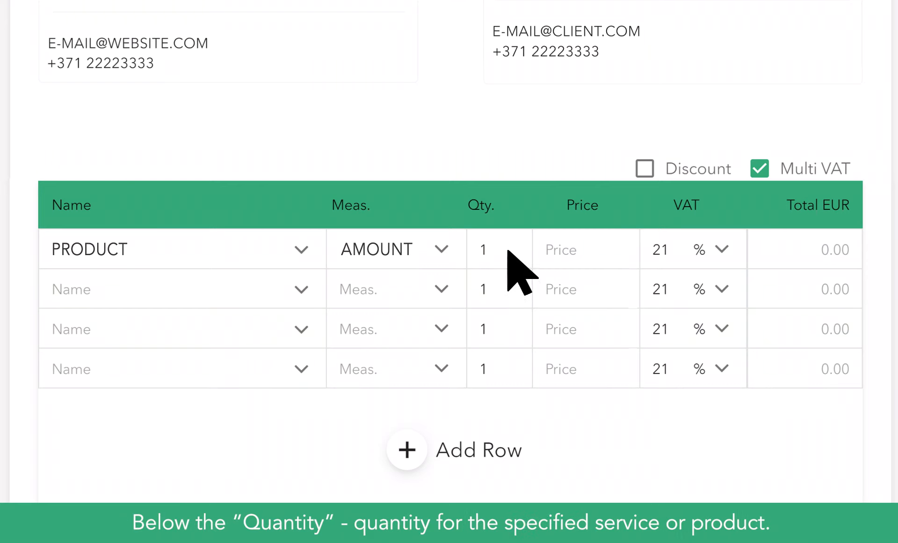
click(598, 251)
text(330)
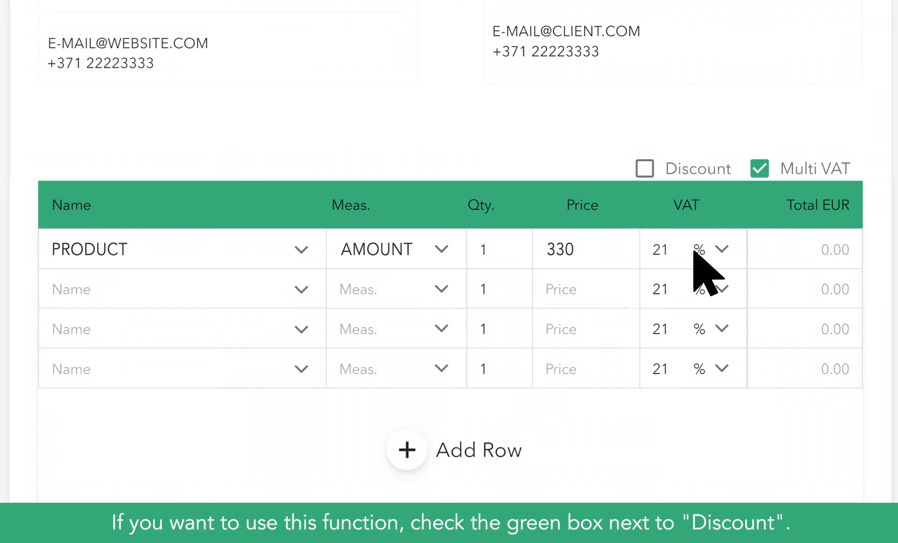
click(650, 170)
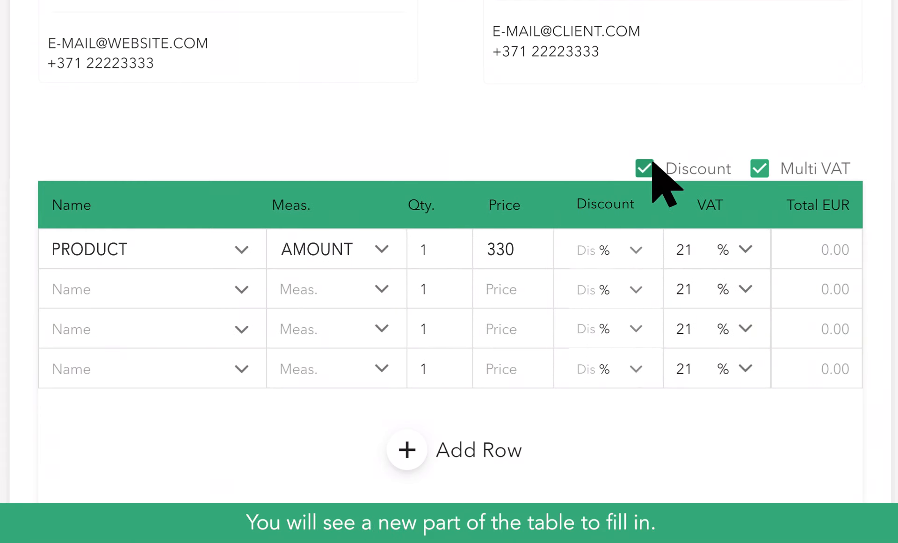
View the list of all goods and services and open the options of the Service entry
scroll(653, 160, down, 15)
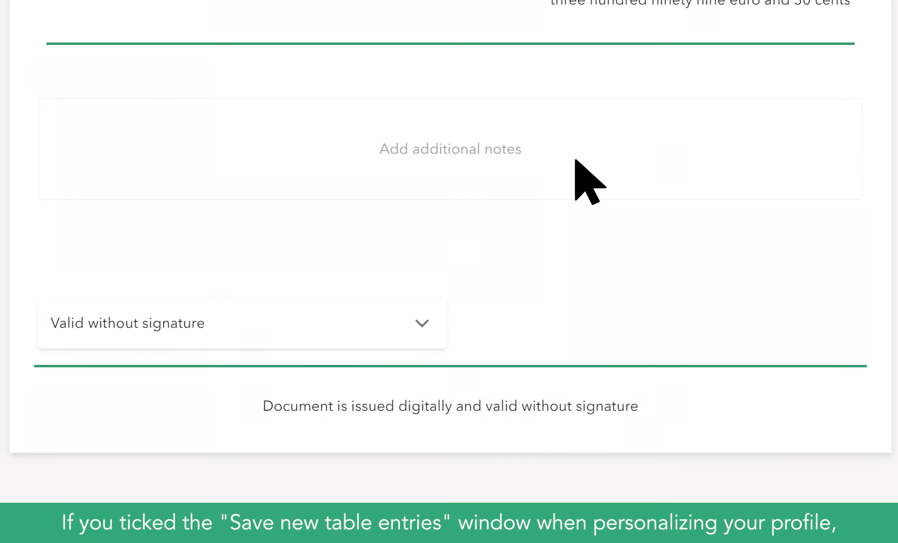
mouse_move(593, 25)
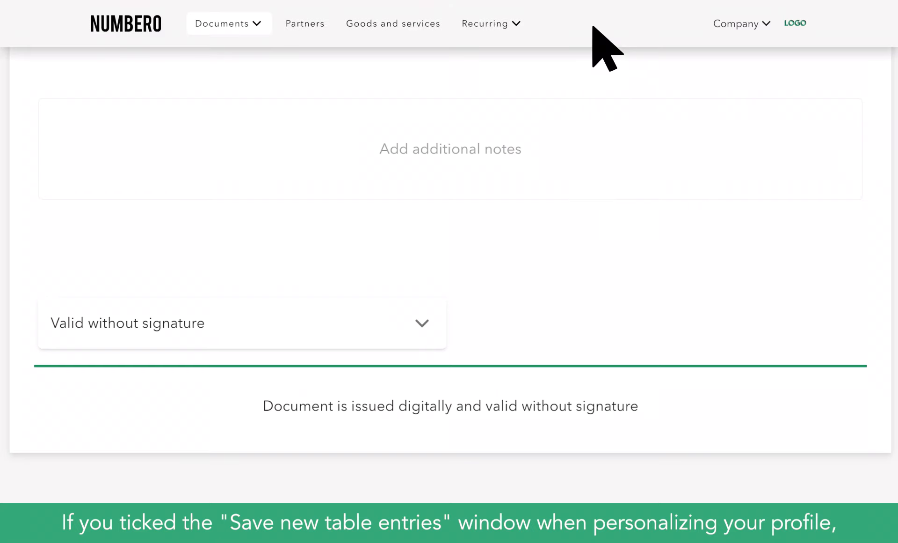
click(445, 31)
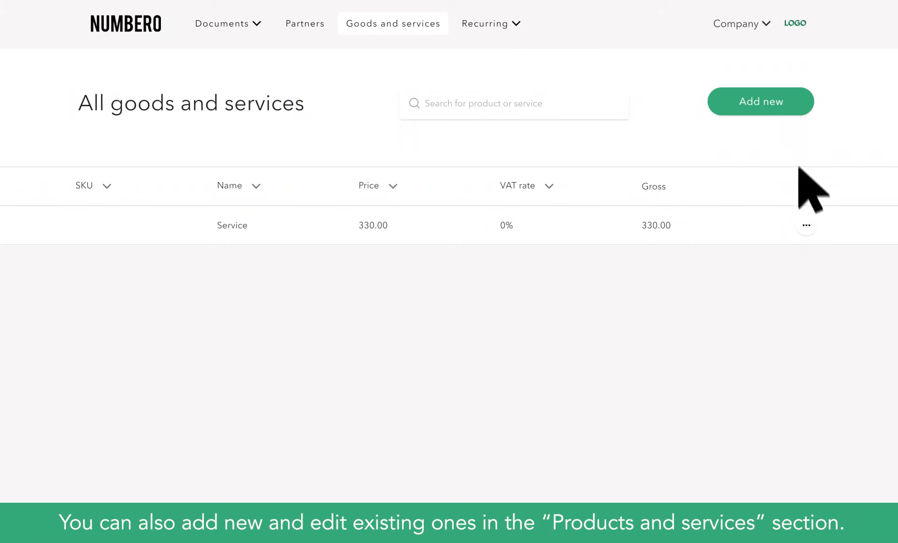
click(807, 225)
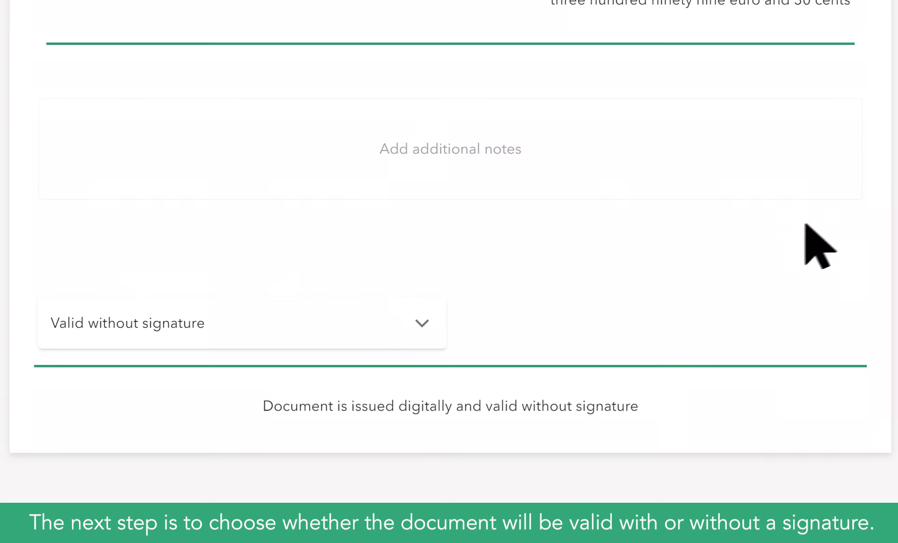
Choose "Valid without signature" as the document's signature option and save the invoice
click(424, 324)
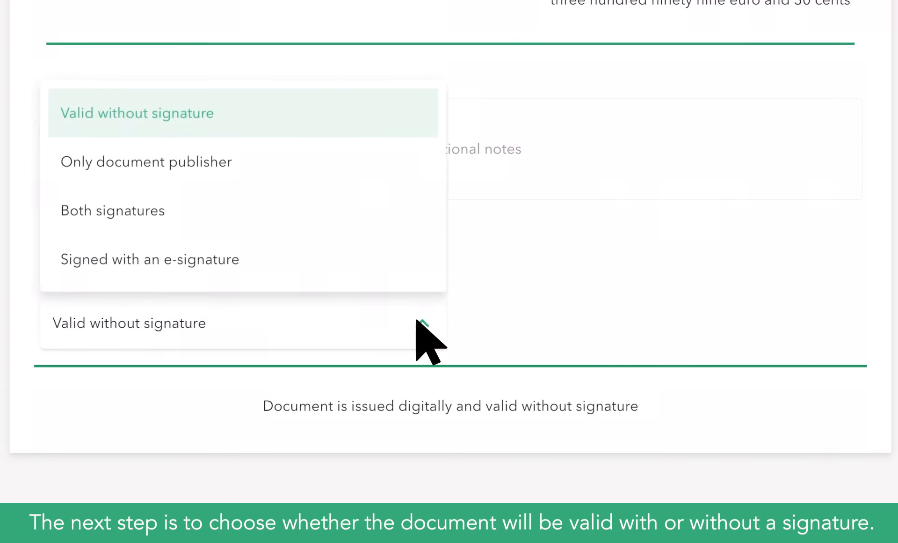
click(408, 100)
scroll(408, 100, up, 15)
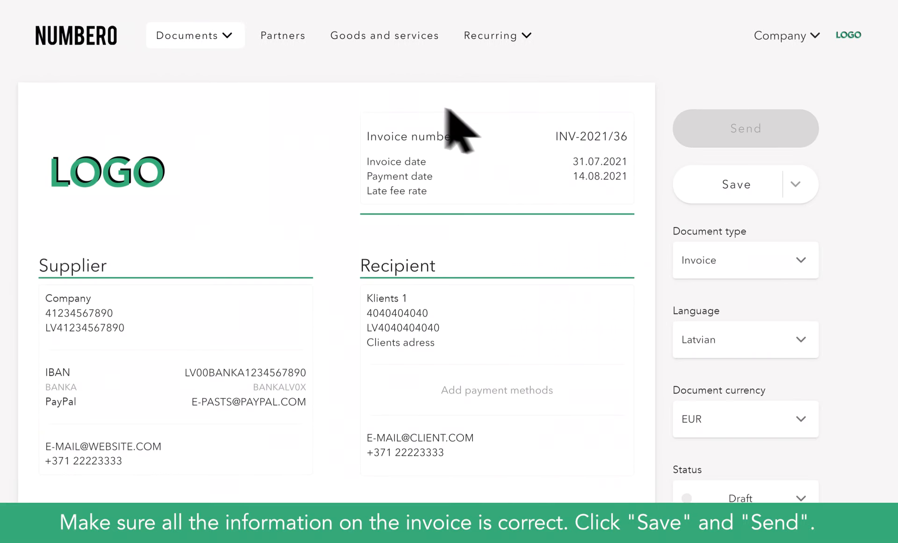
click(702, 187)
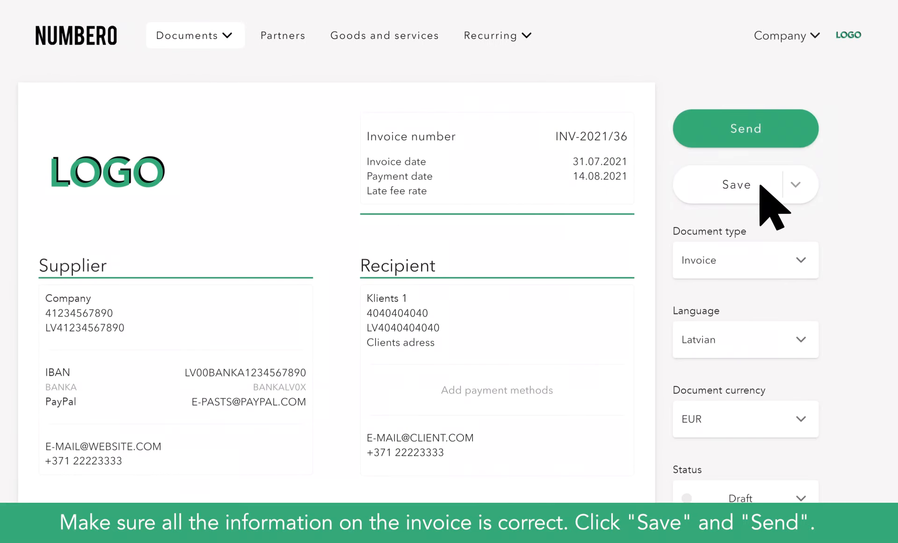
Prepare the invoice e-mail by adding "Initial!" to the topic and the whole amount and pay-until placeholders to the message
click(775, 137)
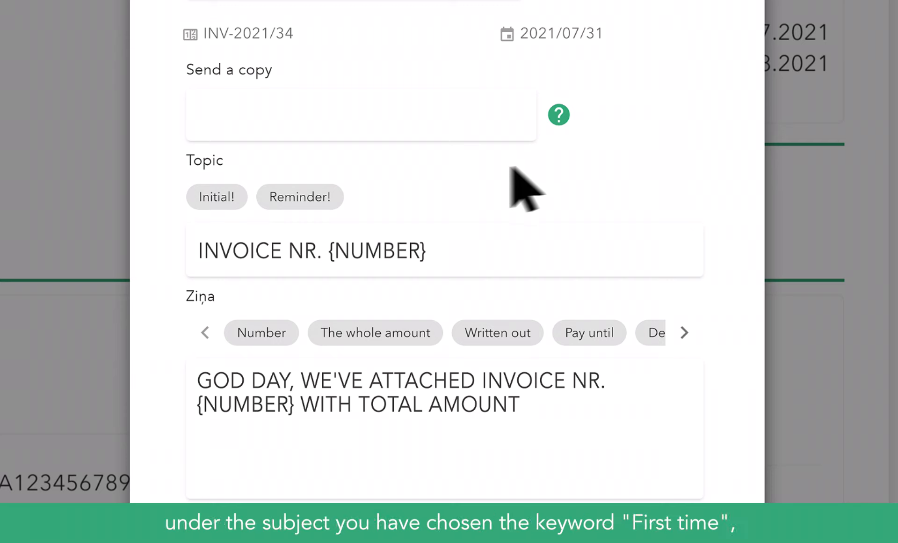
click(237, 201)
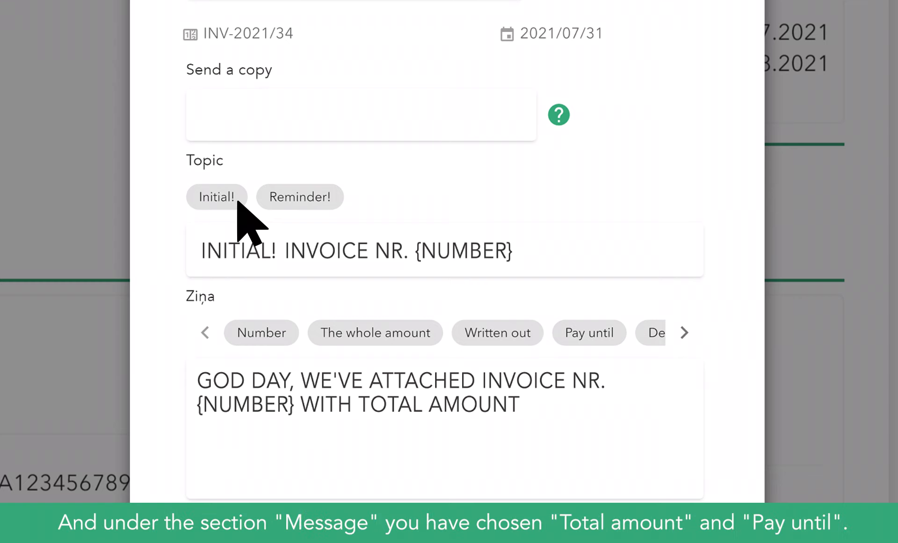
click(393, 341)
click(594, 342)
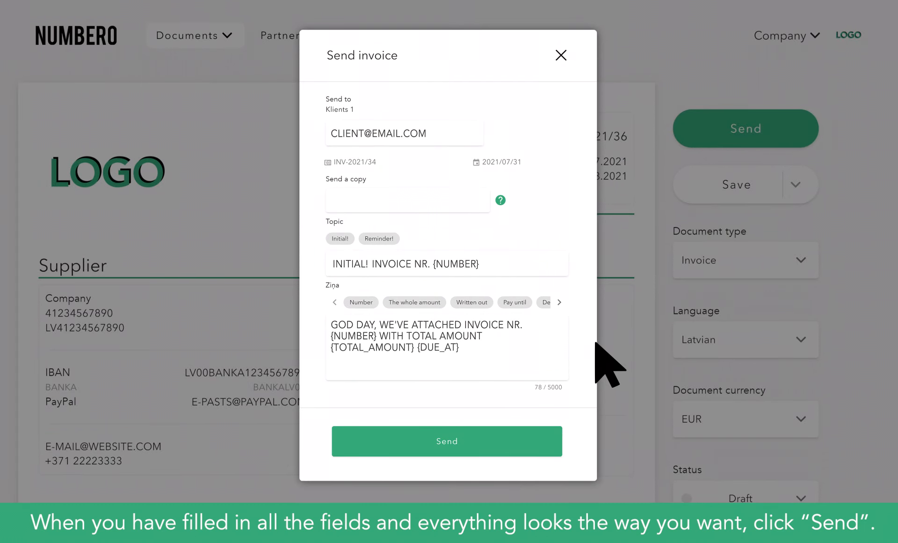
Send the prepared invoice e-mail to the client
click(521, 442)
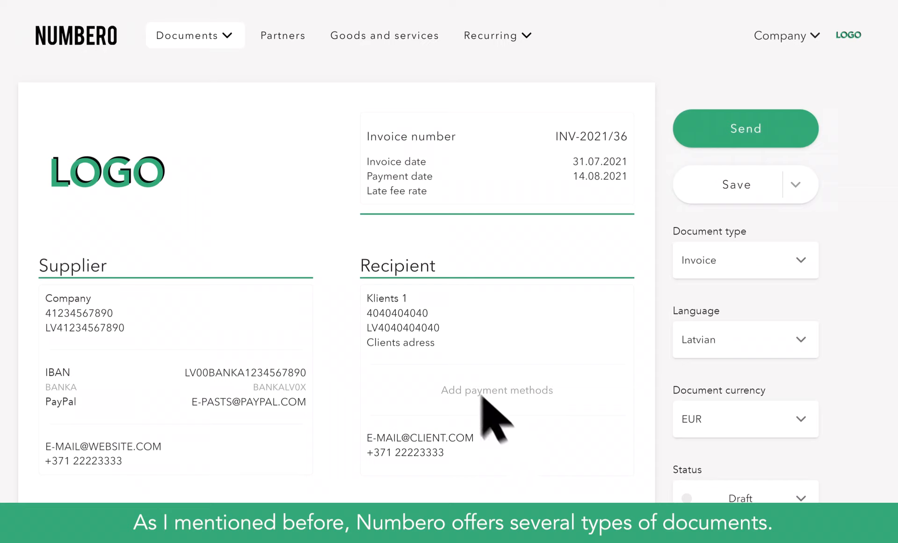
Go to the waybill documents and create a new waybill
click(209, 41)
click(206, 97)
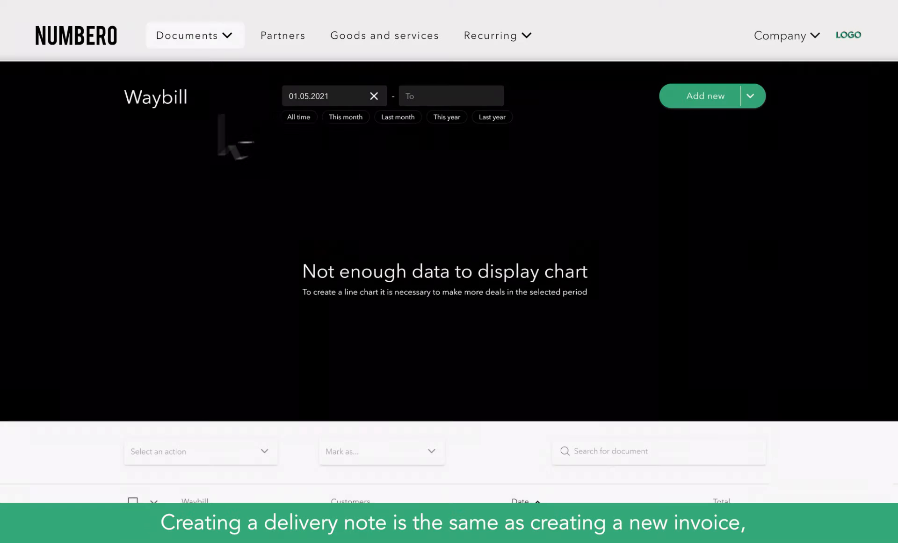
click(716, 96)
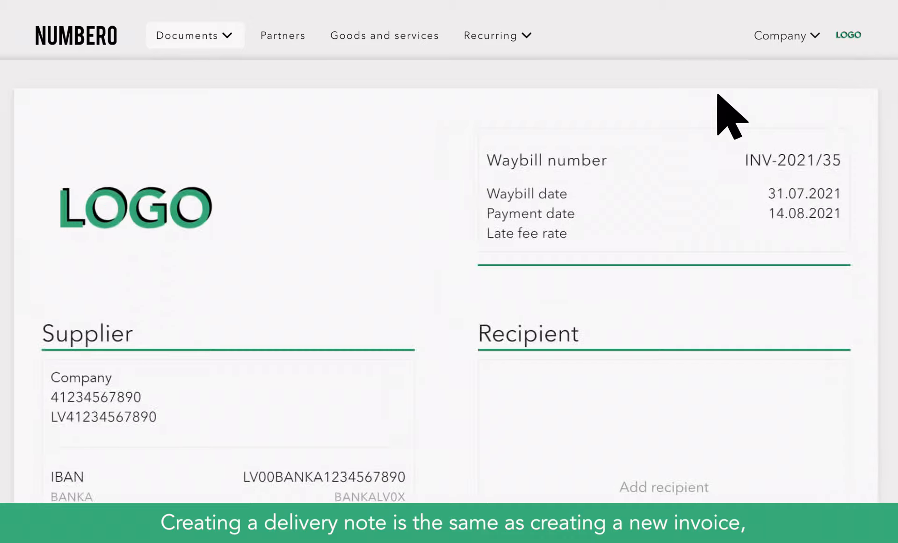
Add a carrier to the waybill with company name CARRIER and its registration number, and open its vehicle details
scroll(718, 103, down, 5)
scroll(717, 94, down, 4)
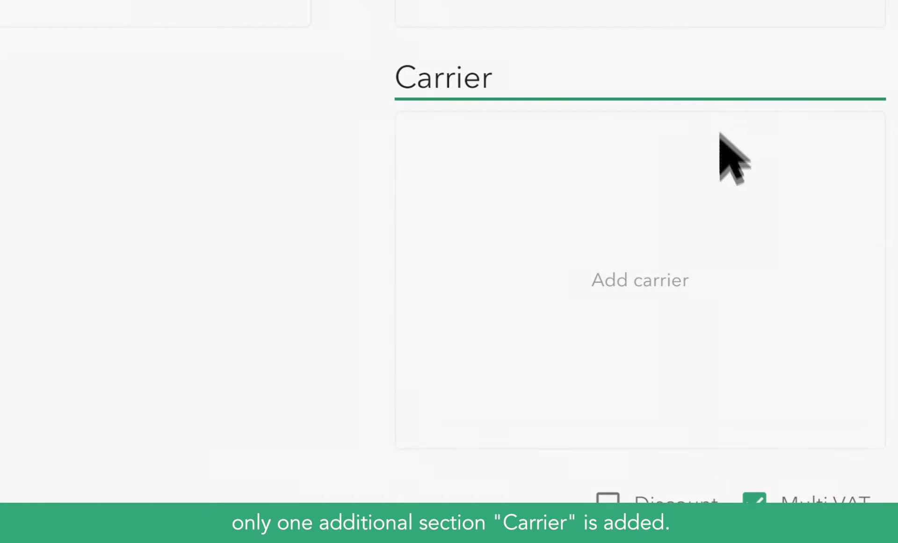
click(726, 261)
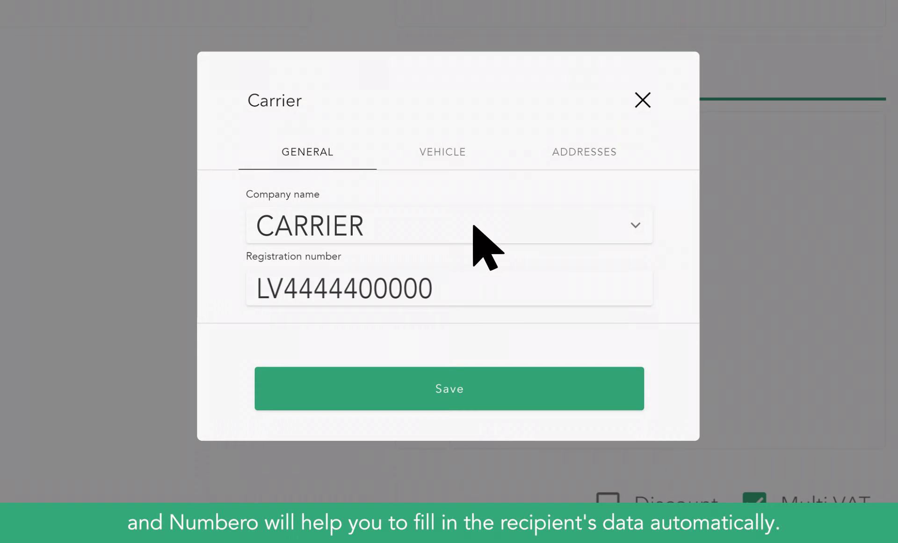
click(500, 163)
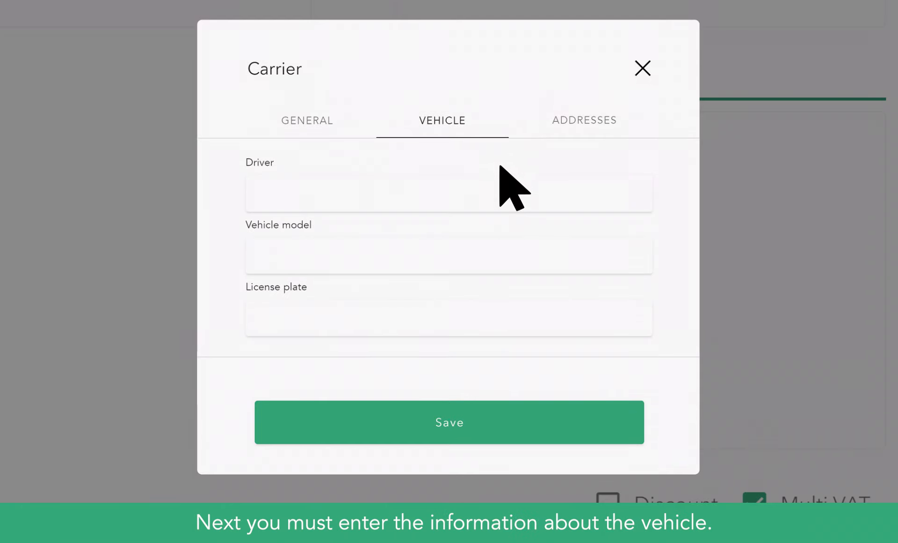